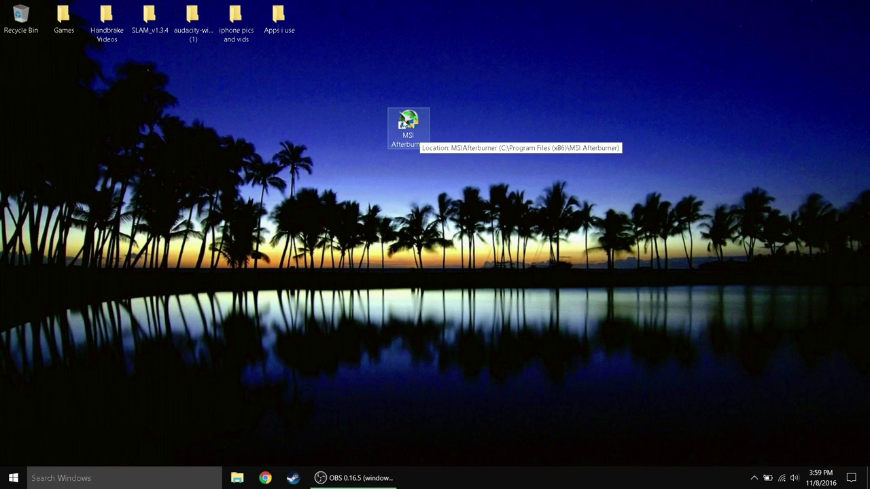
{"action": "right_click", "coordinate": [417, 134]}
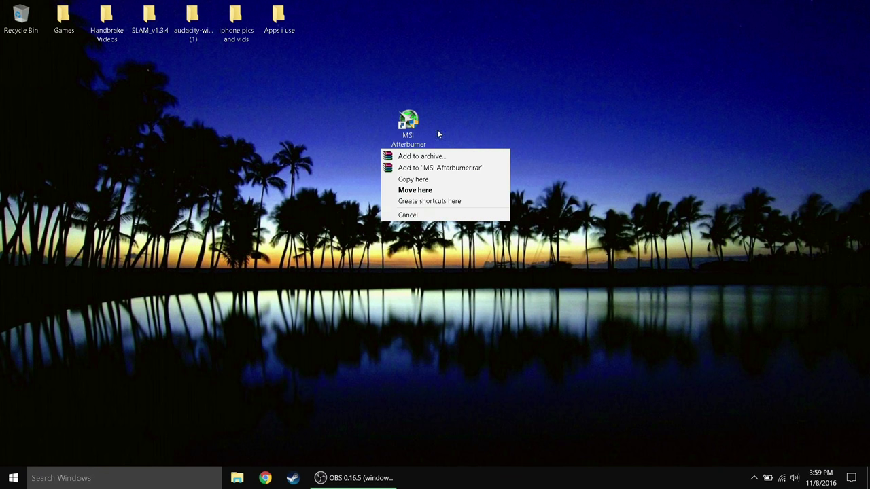
{"action": "left_click", "coordinate": [387, 127]}
{"action": "left_click_drag", "start_coordinate": [408, 129], "coordinate": [451, 129]}
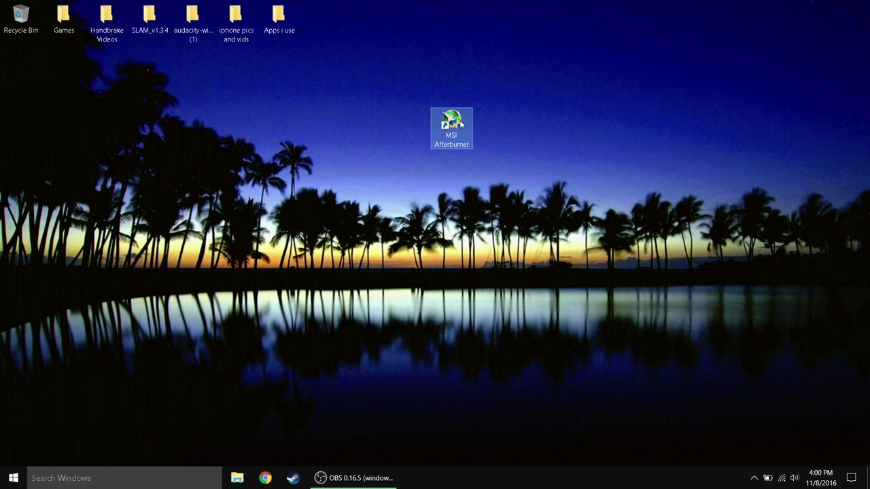
{"action": "mouse_move", "coordinate": [462, 124]}
{"action": "left_mouse_down"}
{"action": "mouse_move", "coordinate": [418, 124]}
{"action": "mouse_move", "coordinate": [450, 124]}
{"action": "mouse_move", "coordinate": [452, 76]}
{"action": "mouse_move", "coordinate": [451, 125]}
{"action": "left_mouse_up"}
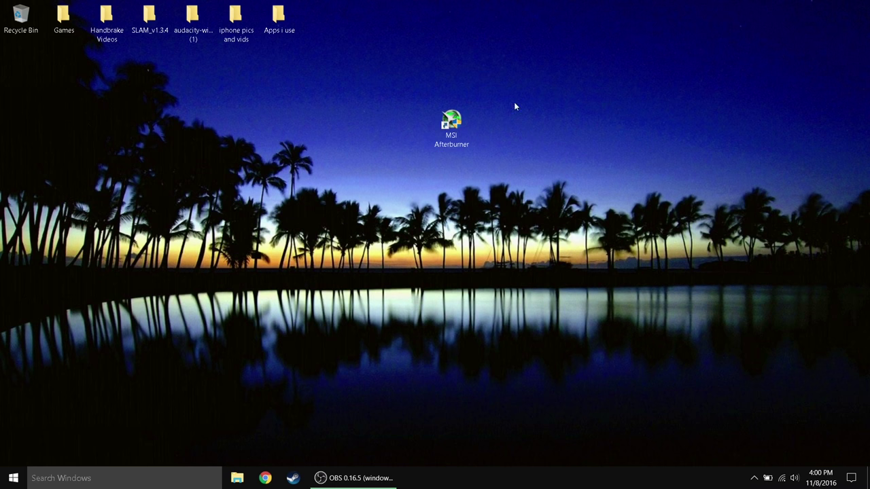
{"action": "left_click_drag", "start_coordinate": [369, 76], "coordinate": [524, 151]}
{"action": "left_click", "coordinate": [481, 135]}
Switch to Chrome and search the web for "msi afterburner".
{"action": "left_click", "coordinate": [293, 478]}
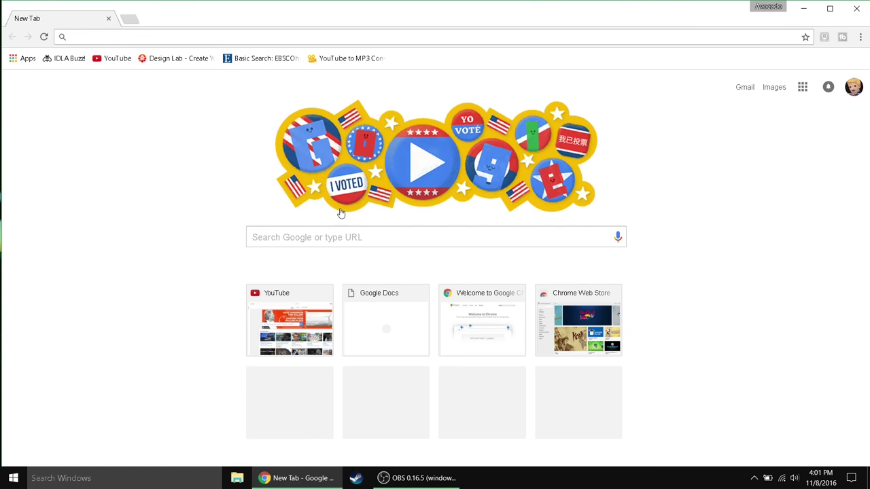
{"action": "type", "text": "msi af"}
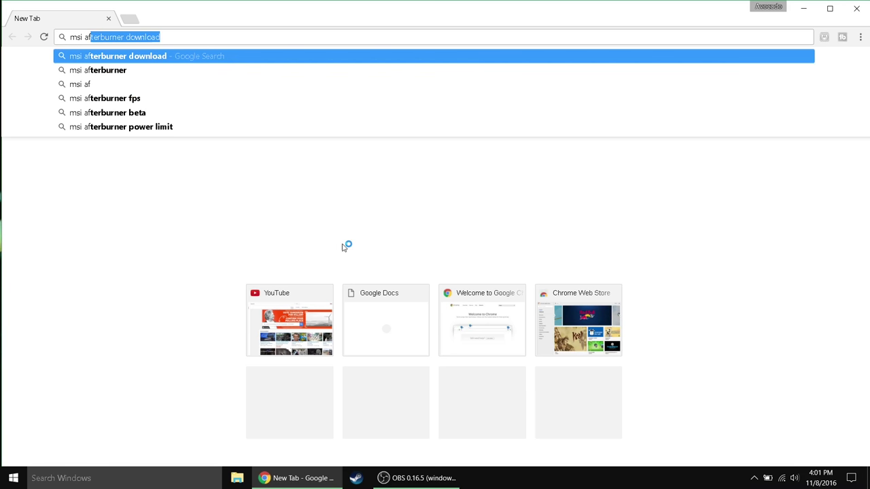
{"action": "type", "text": "ter"}
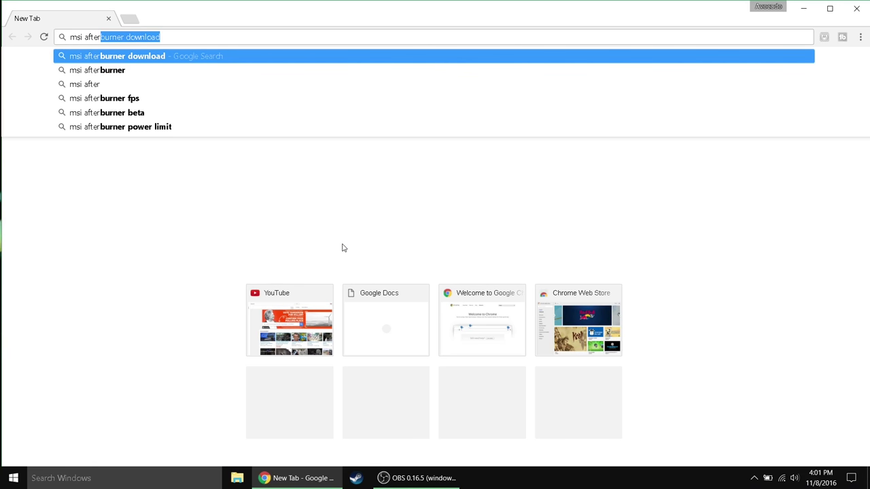
{"action": "type", "text": "i"}
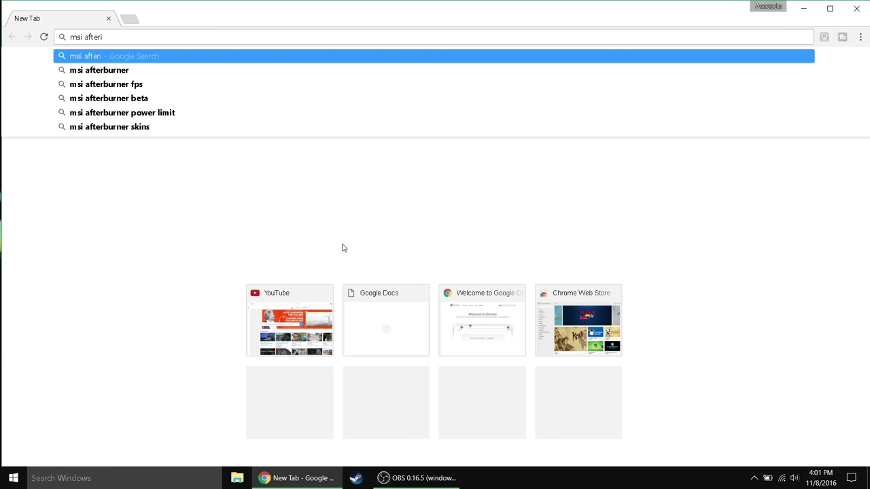
{"action": "key", "text": "BackSpace"}
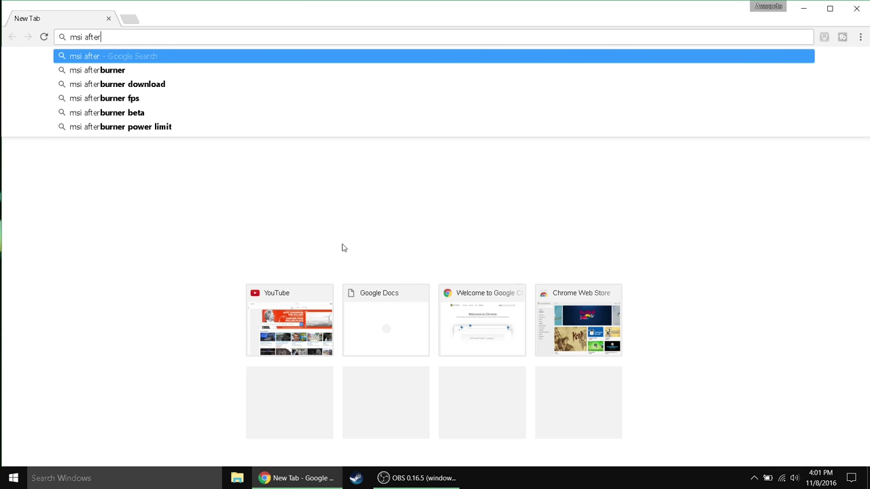
{"action": "key", "text": "Down"}
{"action": "key", "text": "Return"}
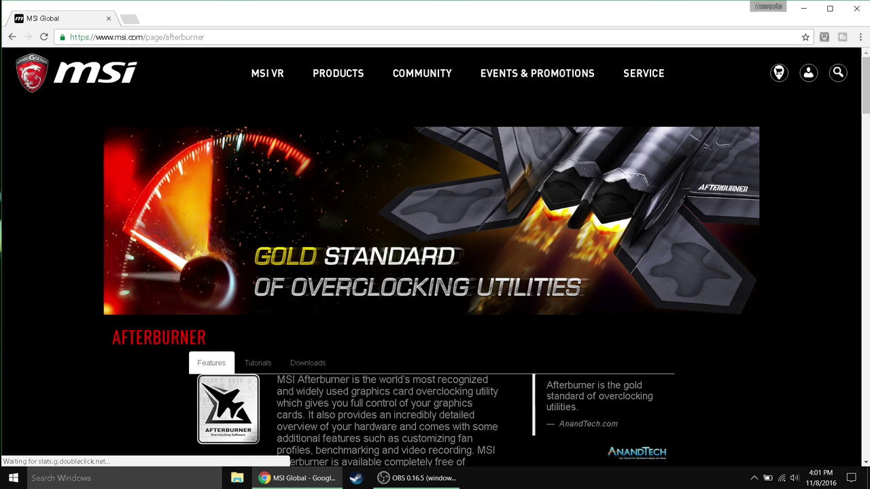
Show the downloads on MSI's Afterburner page and download the MSI Afterburner desktop program.
{"action": "left_click", "coordinate": [307, 365]}
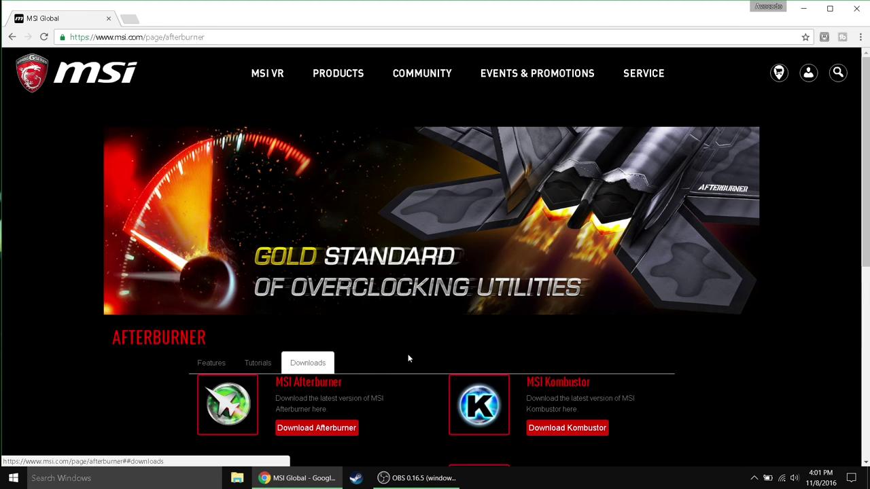
{"action": "scroll", "coordinate": [419, 334], "scroll_direction": "down", "scroll_amount": 3}
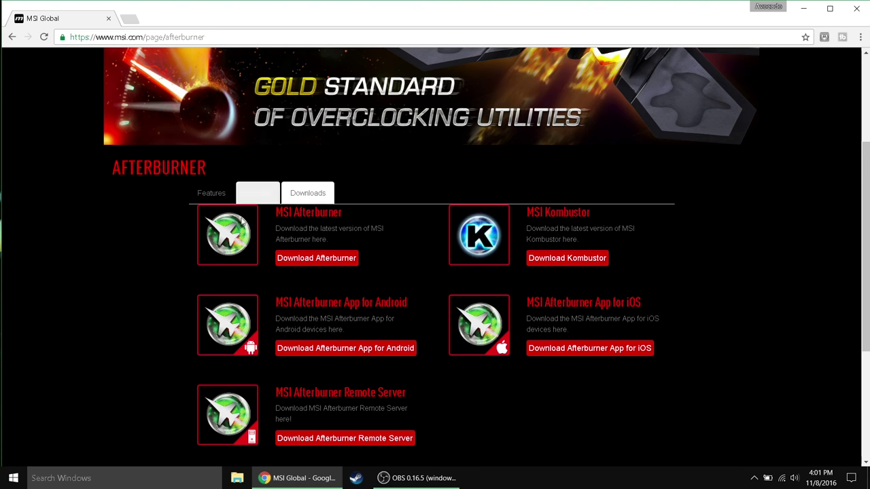
{"action": "left_click", "coordinate": [331, 260]}
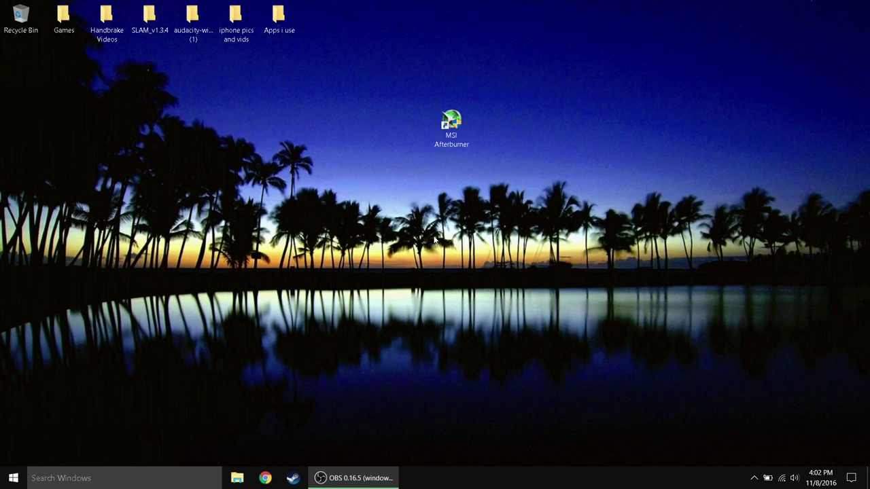
{"action": "left_click", "coordinate": [457, 128]}
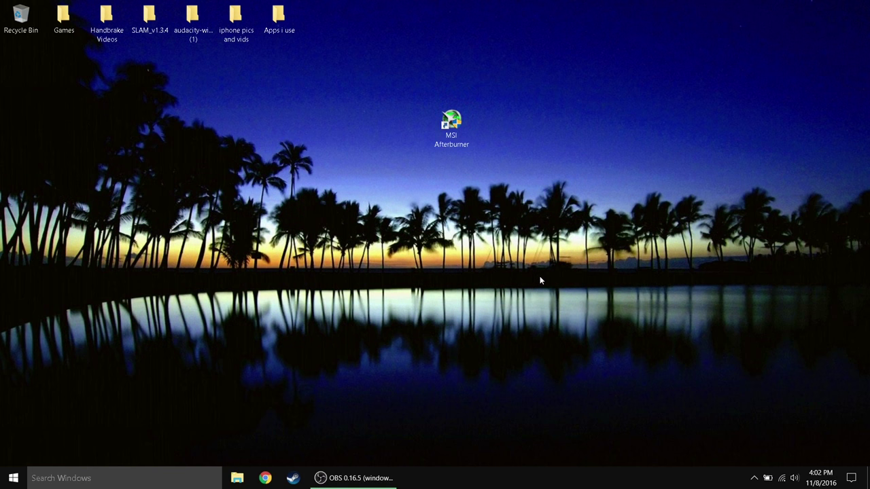
{"action": "left_click", "coordinate": [754, 477]}
{"action": "left_click", "coordinate": [611, 394]}
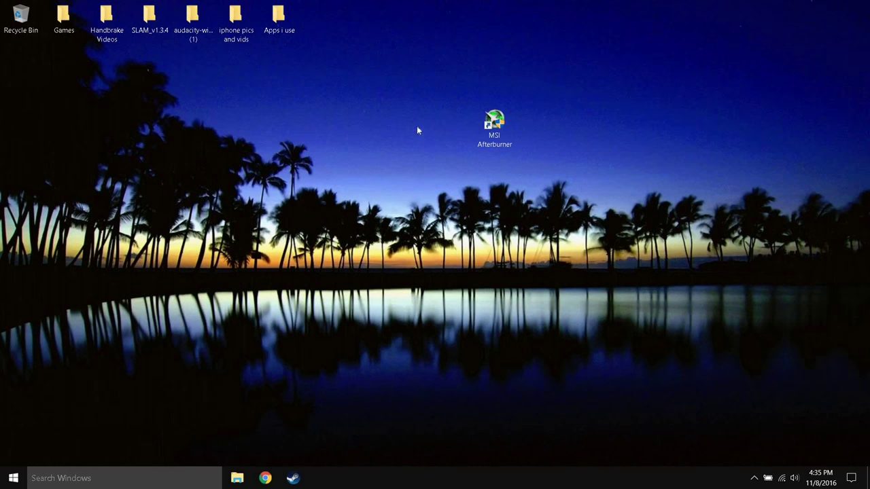
{"action": "left_click_drag", "start_coordinate": [491, 124], "coordinate": [489, 178]}
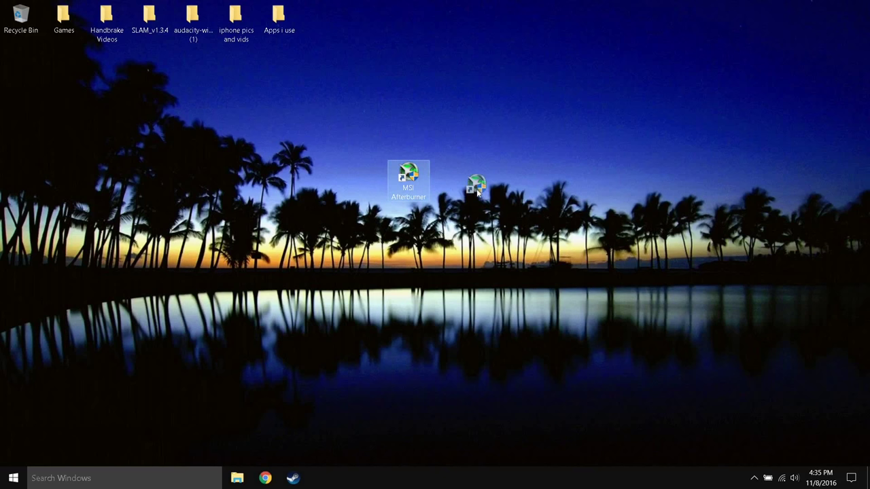
{"action": "left_click_drag", "start_coordinate": [449, 197], "coordinate": [451, 197]}
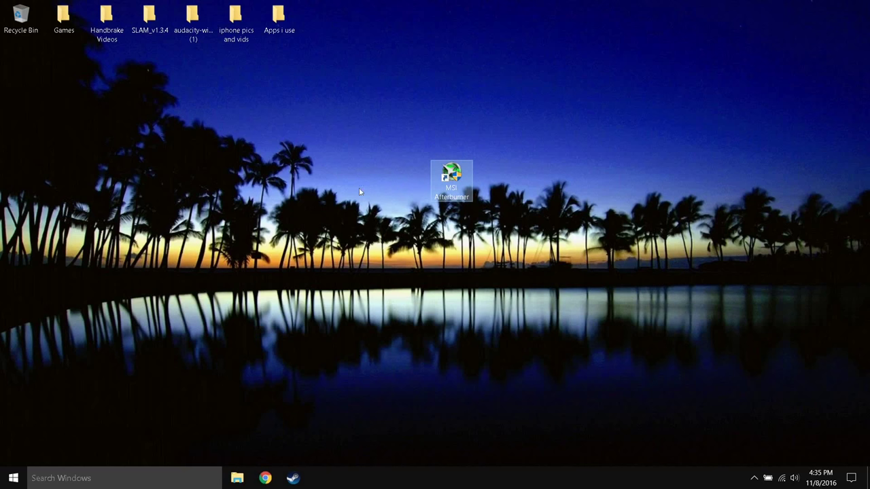
Launch MSI Afterburner from its desktop shortcut and open its settings.
{"action": "double_click", "coordinate": [456, 175]}
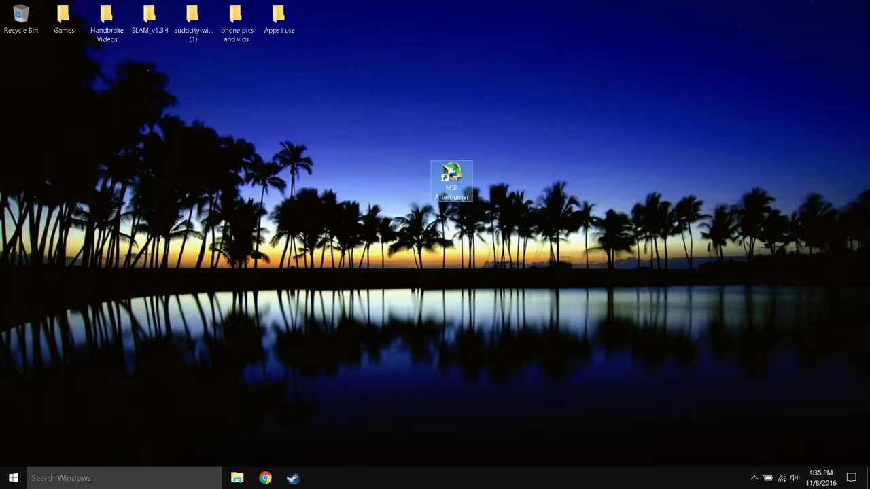
{"action": "left_click", "coordinate": [429, 330]}
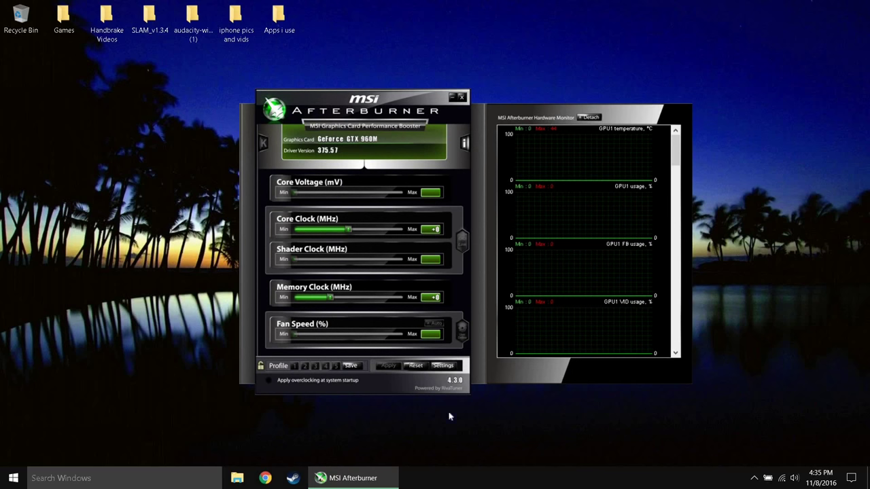
{"action": "left_click", "coordinate": [442, 365]}
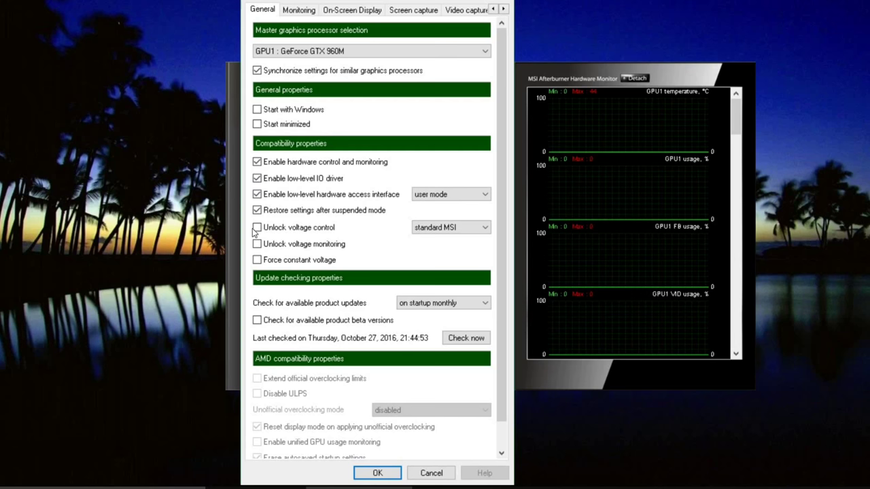
Examine the whole list of active hardware monitoring graphs, checking which ones are marked for the on-screen display.
{"action": "left_click", "coordinate": [299, 11]}
{"action": "scroll", "coordinate": [403, 176], "scroll_direction": "down", "scroll_amount": 1}
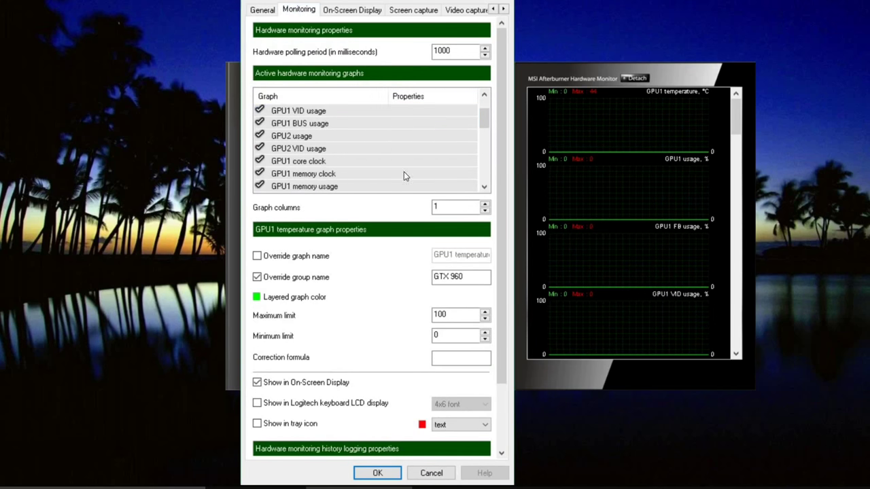
{"action": "scroll", "coordinate": [404, 176], "scroll_direction": "down", "scroll_amount": 5}
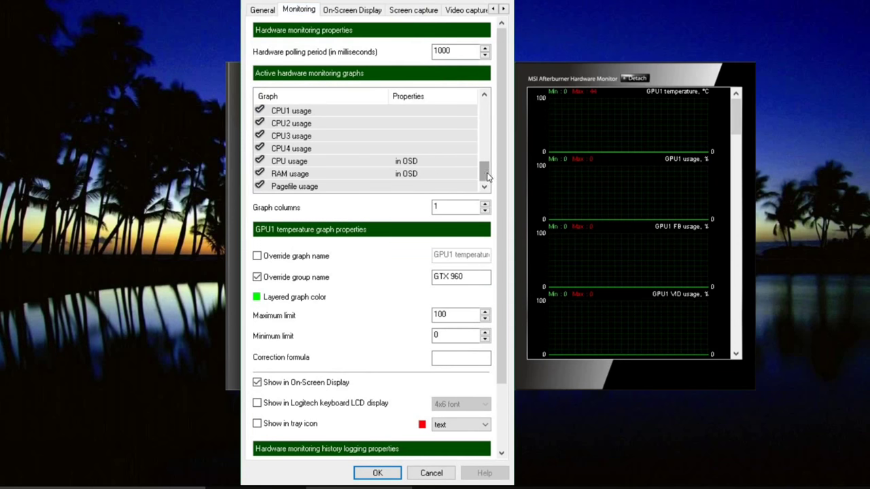
{"action": "left_click_drag", "start_coordinate": [487, 176], "coordinate": [493, 93]}
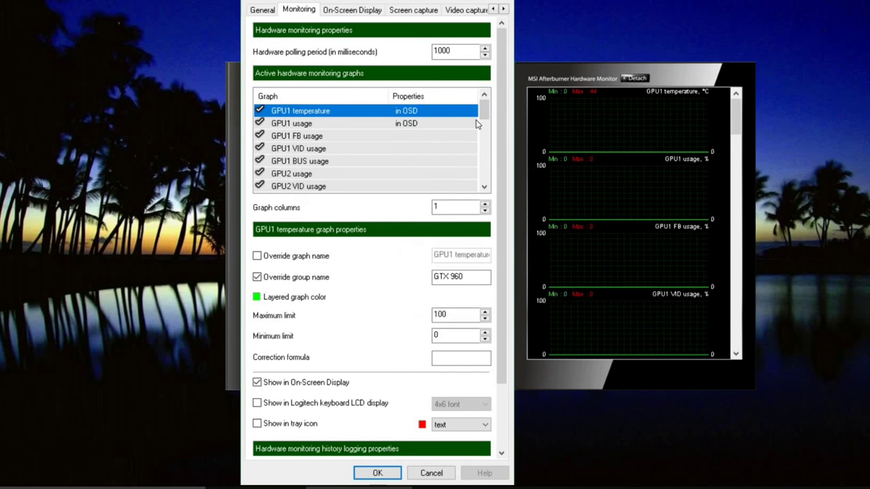
{"action": "left_click_drag", "start_coordinate": [483, 118], "coordinate": [479, 164]}
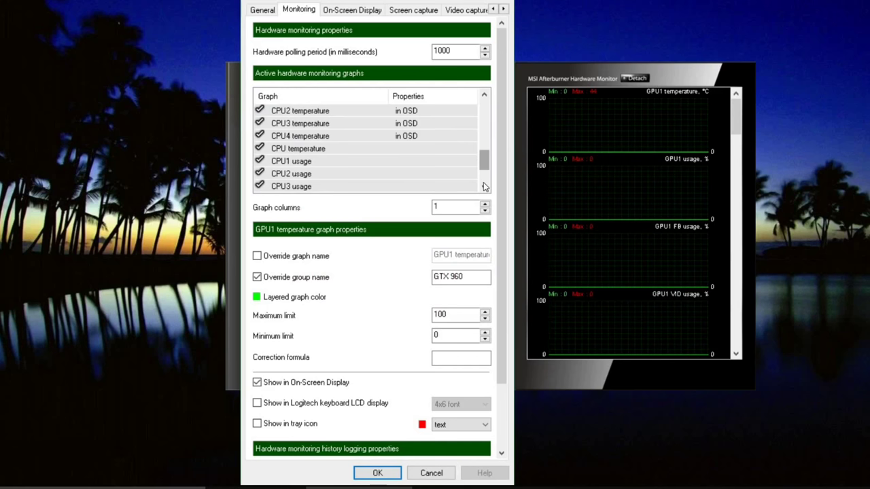
{"action": "left_click", "coordinate": [484, 182]}
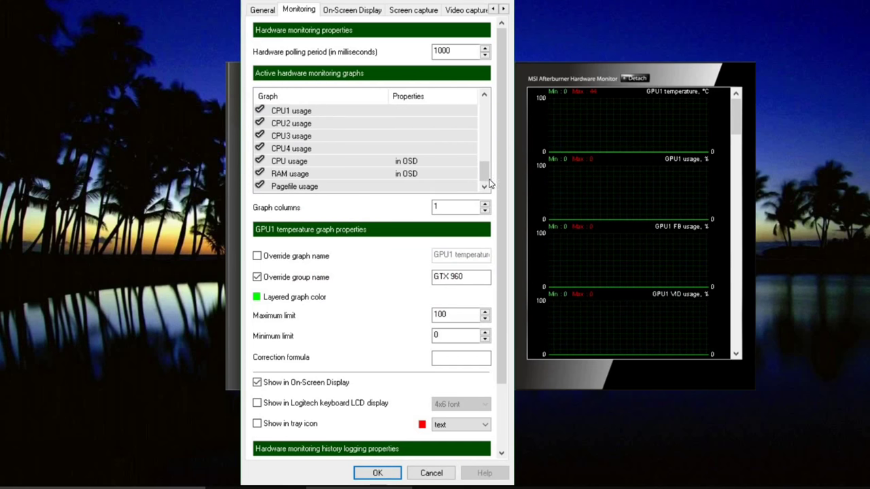
{"action": "left_click_drag", "start_coordinate": [487, 178], "coordinate": [497, 75]}
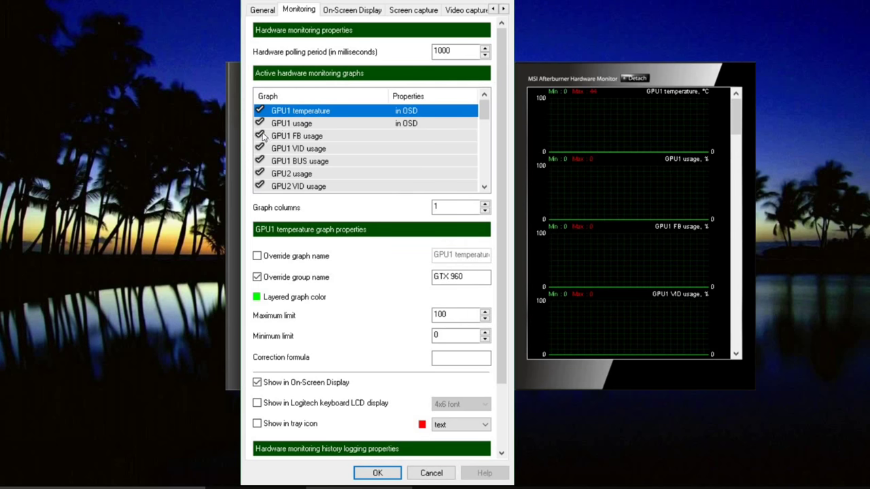
Try showing the GPU1 FB usage graph in the on-screen display, switch it back off and close the settings.
{"action": "left_click", "coordinate": [301, 136]}
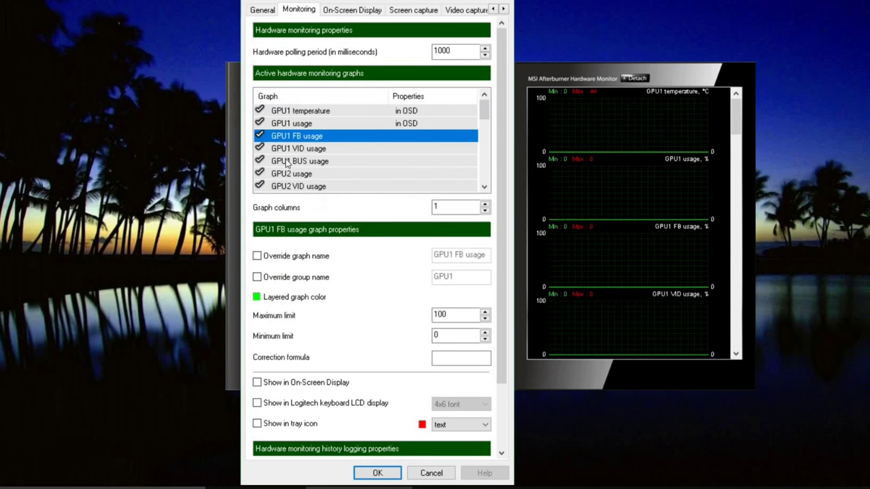
{"action": "left_click", "coordinate": [256, 383]}
{"action": "left_click", "coordinate": [257, 383]}
{"action": "key", "text": "Return"}
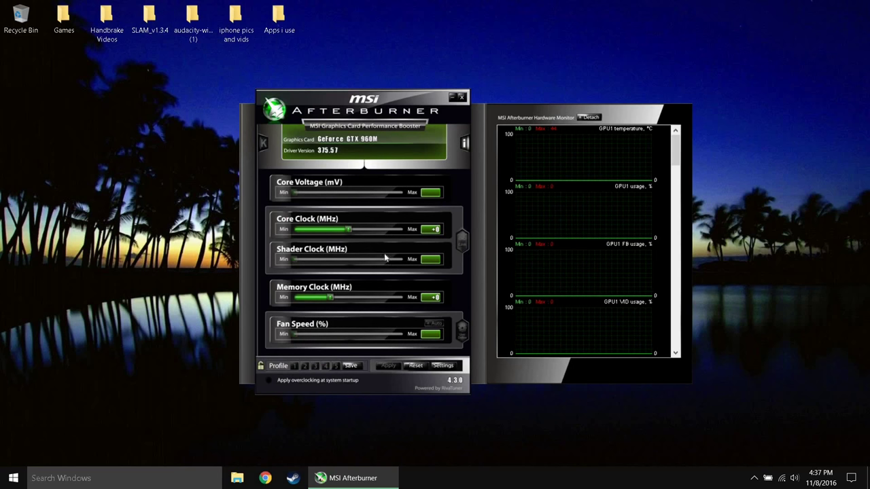
Open the RivaTuner Statistics Server window from its background icon and dismiss the hidden icons.
{"action": "left_click", "coordinate": [753, 478]}
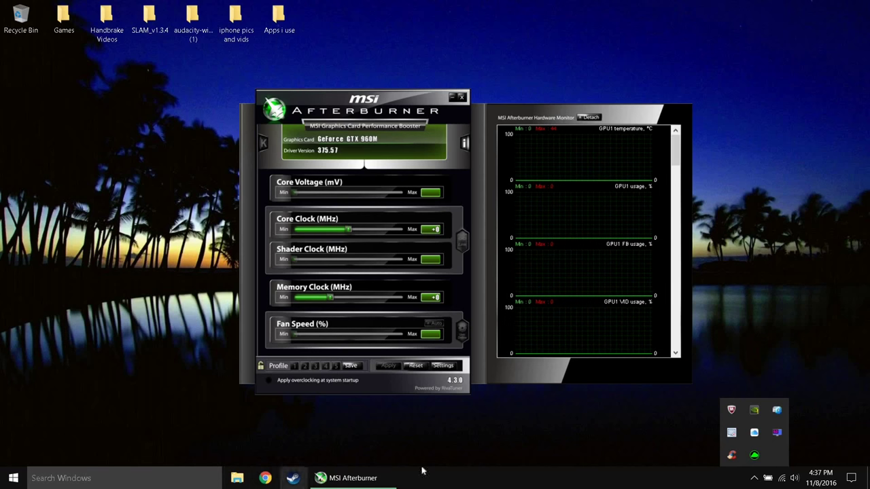
{"action": "left_click", "coordinate": [777, 432]}
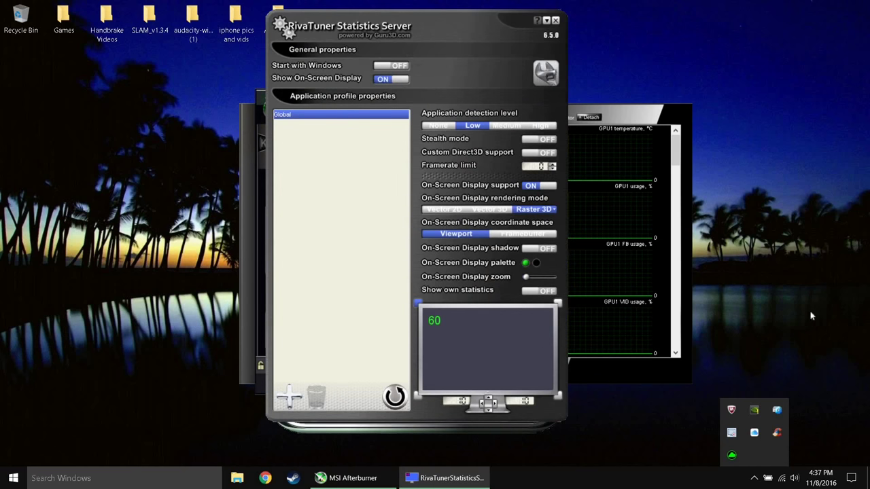
{"action": "left_click", "coordinate": [819, 331]}
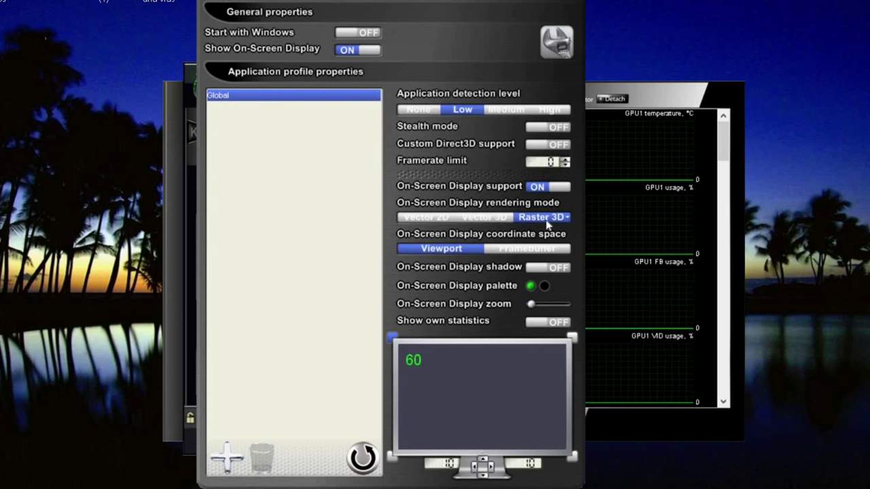
Review the available fonts for Raster 3D on-screen display rendering and keep Modern in the Regular style.
{"action": "mouse_move", "coordinate": [559, 218]}
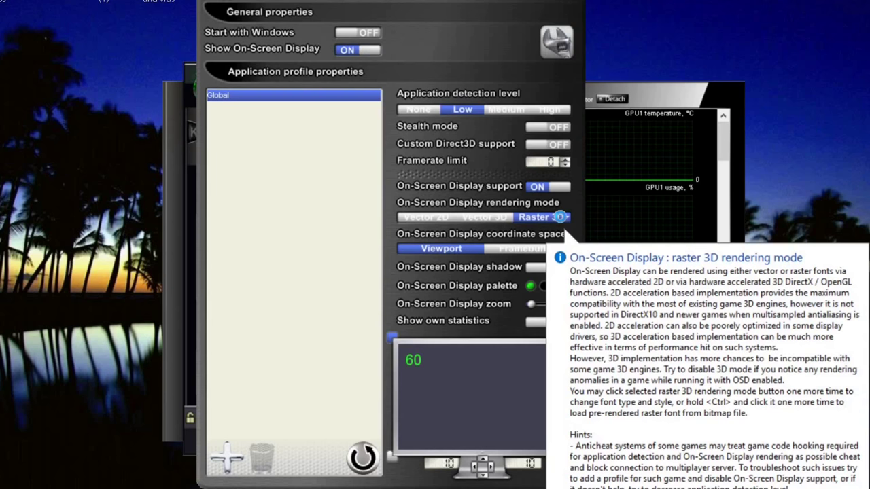
{"action": "left_click", "coordinate": [560, 217]}
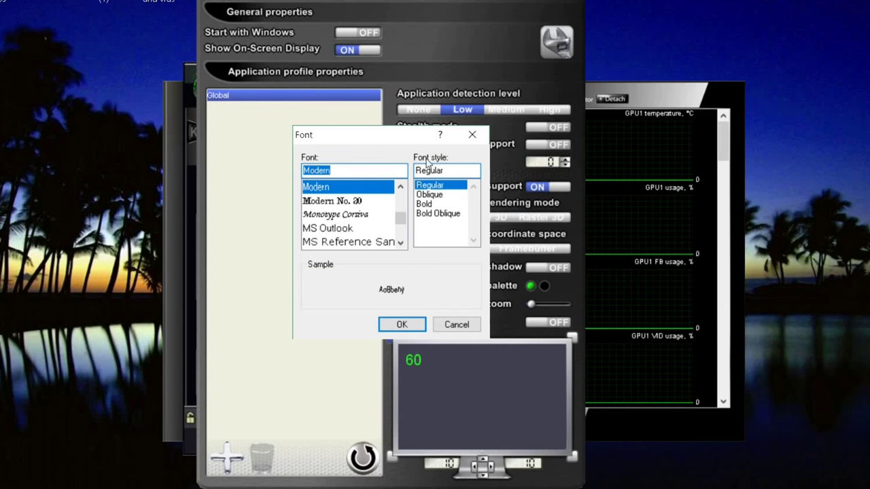
{"action": "left_click", "coordinate": [336, 170]}
{"action": "scroll", "coordinate": [360, 220], "scroll_direction": "down", "scroll_amount": 4}
{"action": "scroll", "coordinate": [324, 238], "scroll_direction": "up", "scroll_amount": 1}
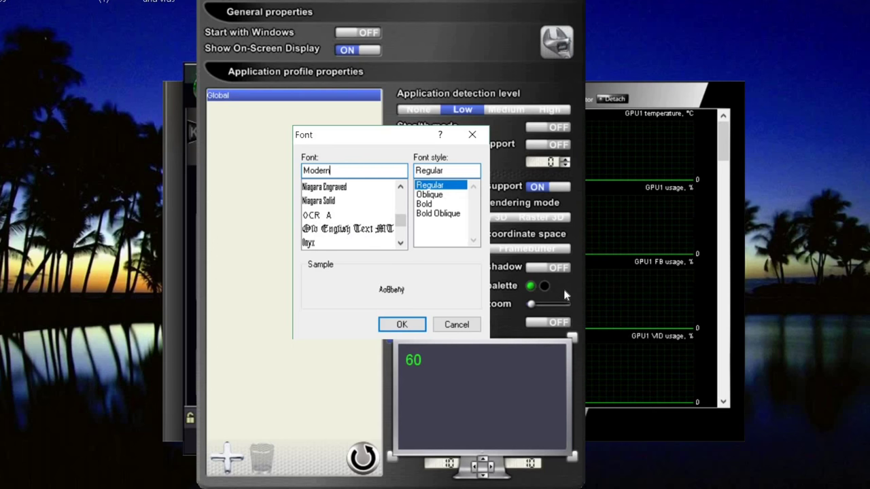
{"action": "left_click", "coordinate": [405, 327]}
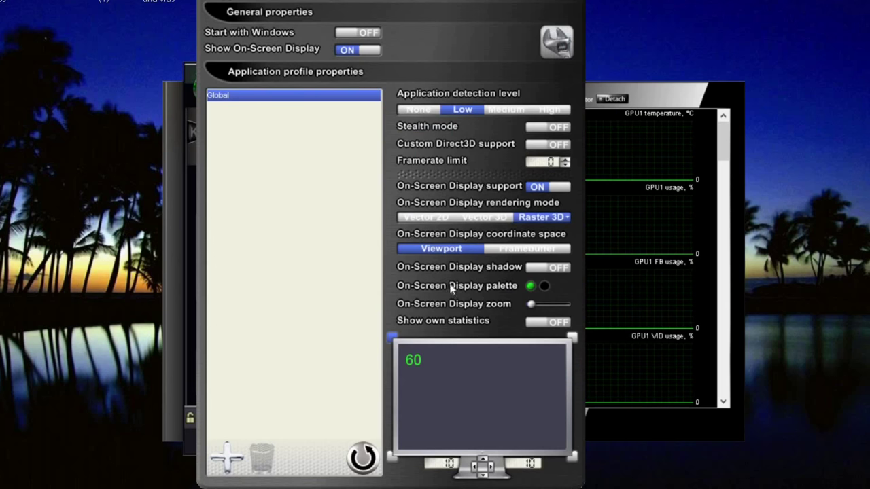
Examine the on-screen display's palette colours, zoom setting and position preview in RivaTuner Statistics Server.
{"action": "left_click", "coordinate": [530, 286]}
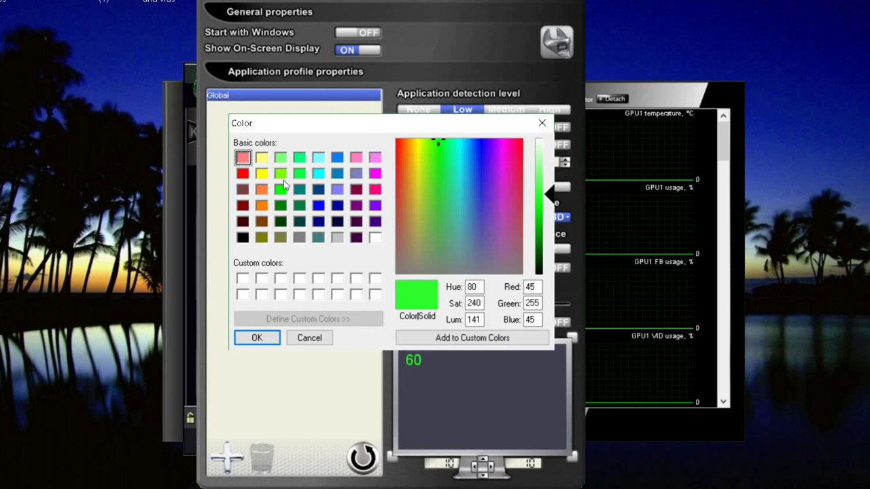
{"action": "left_click", "coordinate": [541, 122]}
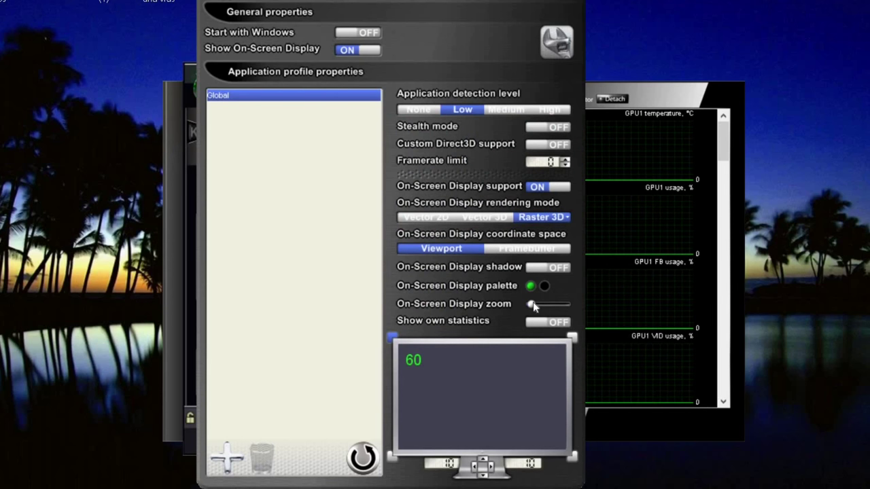
{"action": "mouse_move", "coordinate": [533, 306]}
{"action": "left_mouse_down"}
{"action": "mouse_move", "coordinate": [582, 302]}
{"action": "mouse_move", "coordinate": [533, 306]}
{"action": "left_mouse_up"}
{"action": "left_click_drag", "start_coordinate": [493, 378], "coordinate": [405, 346]}
{"action": "scroll", "coordinate": [451, 465], "scroll_direction": "down", "scroll_amount": 4}
{"action": "scroll", "coordinate": [531, 464], "scroll_direction": "down", "scroll_amount": 8}
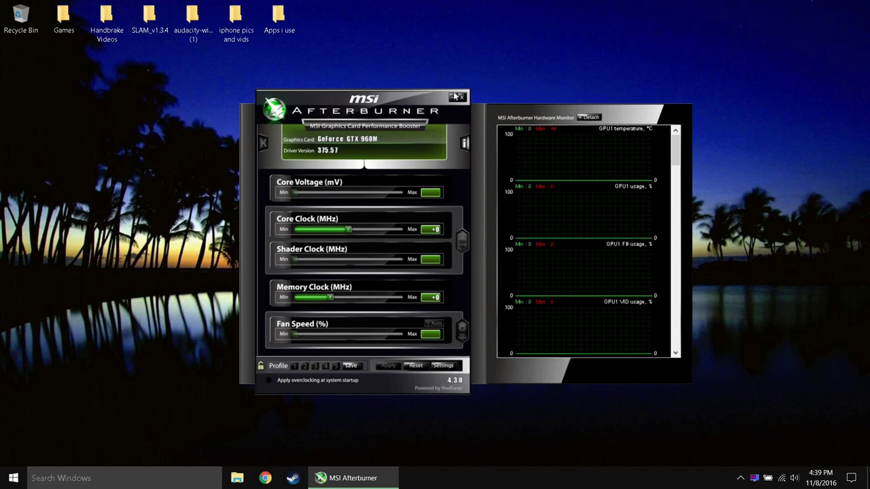
Minimize MSI Afterburner to the background and move the RivaTuner Statistics Server notification icon in with the hidden icons.
{"action": "left_click", "coordinate": [460, 97]}
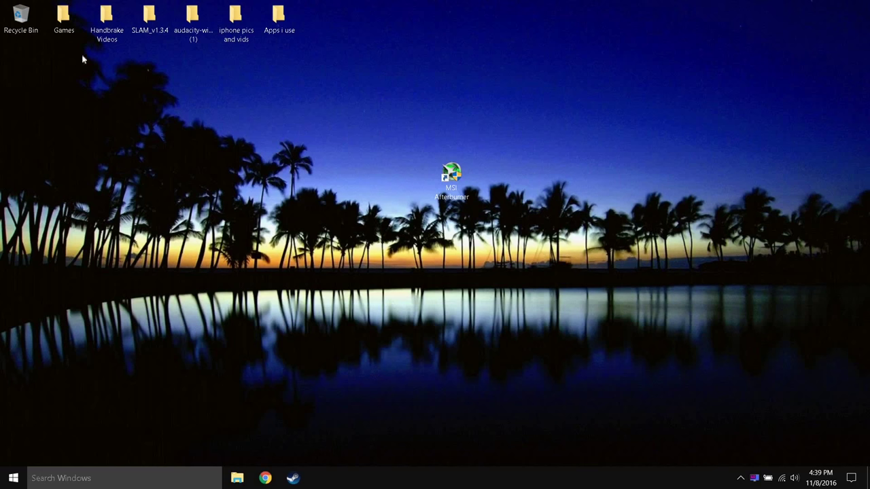
{"action": "left_click_drag", "start_coordinate": [756, 482], "coordinate": [790, 431]}
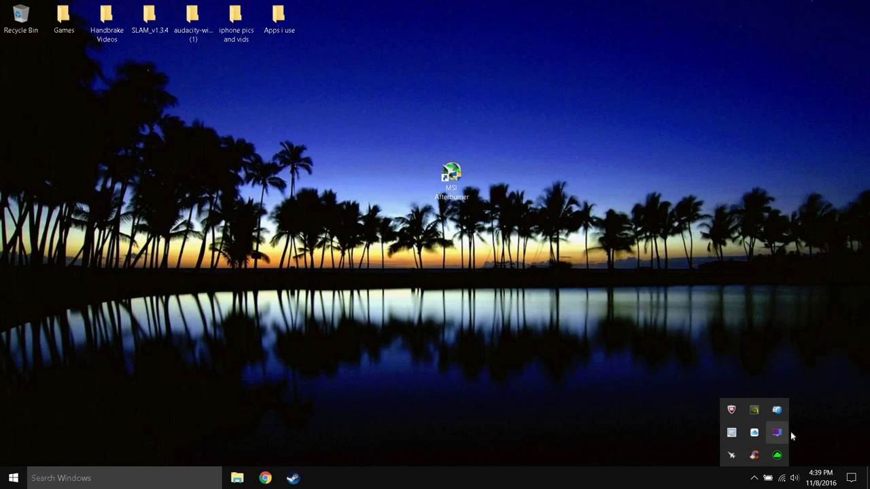
{"action": "left_click", "coordinate": [635, 415]}
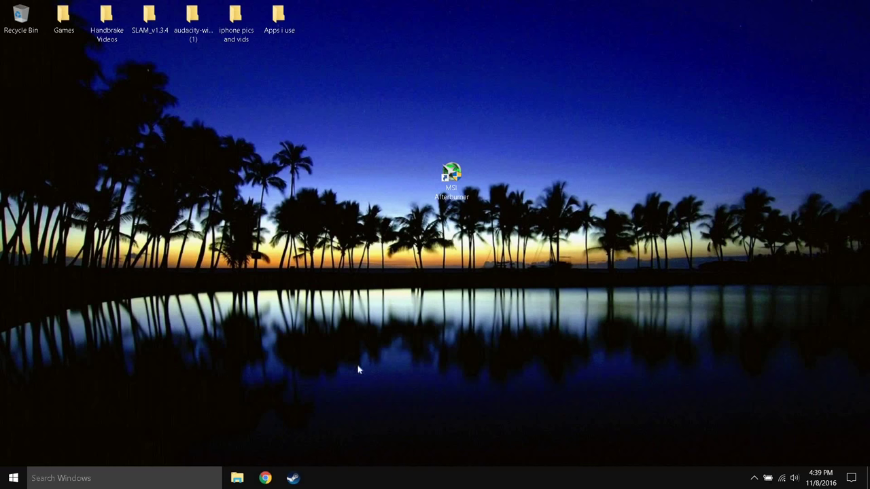